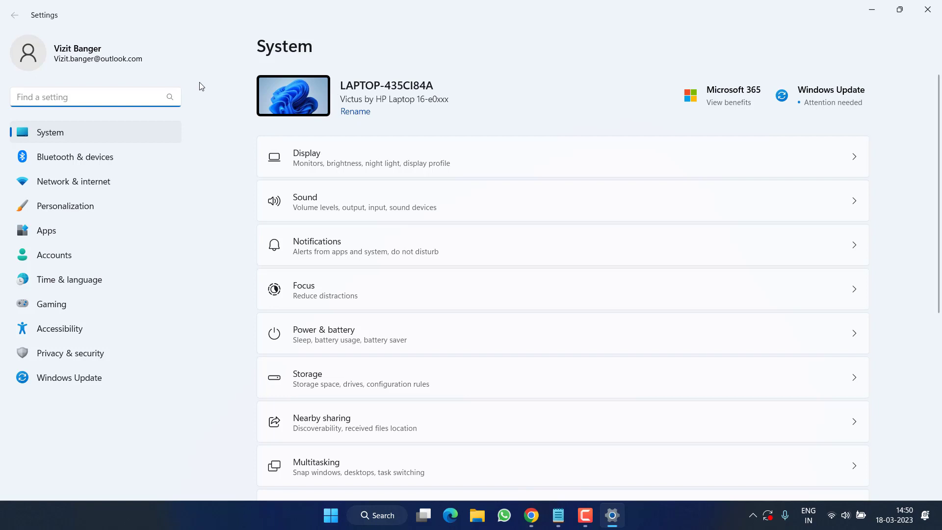
Find Windows Security under Apps > Installed apps and open its Advanced options.
left_click(52, 237)
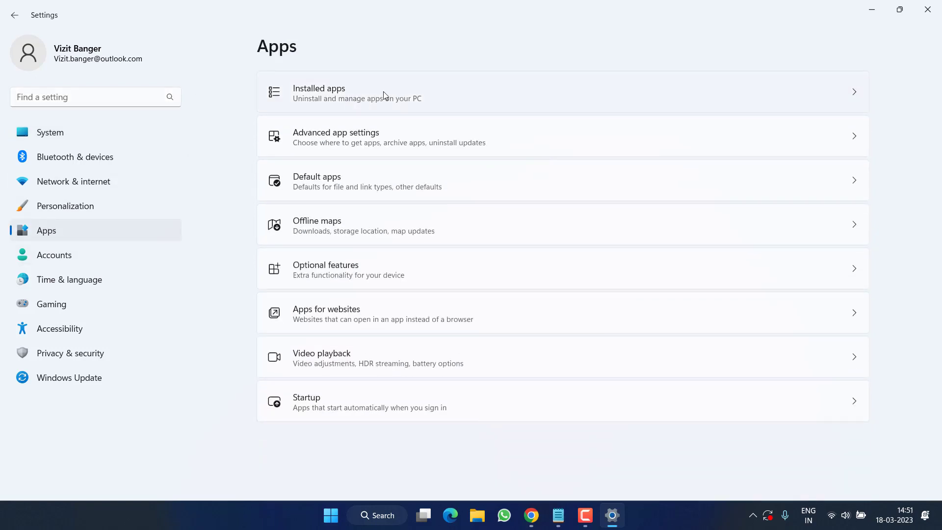
left_click(384, 91)
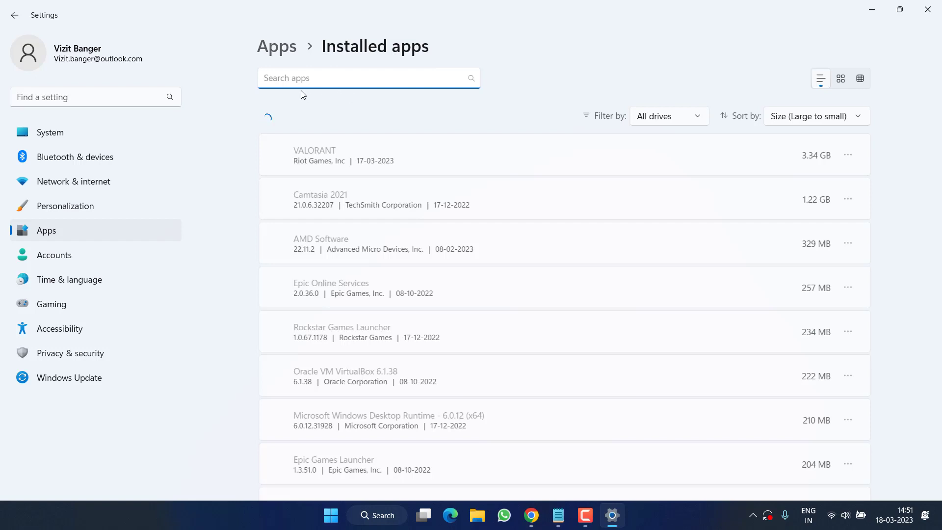
type("windo")
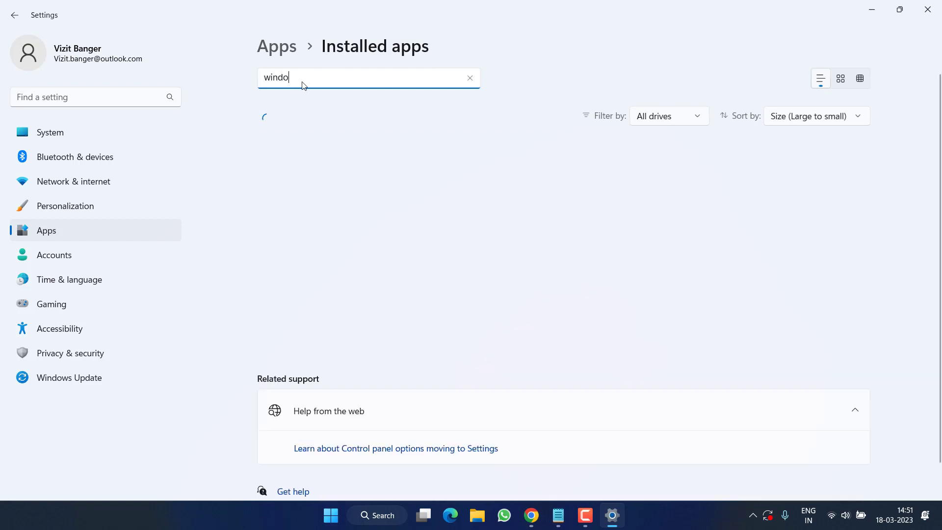
type("ws")
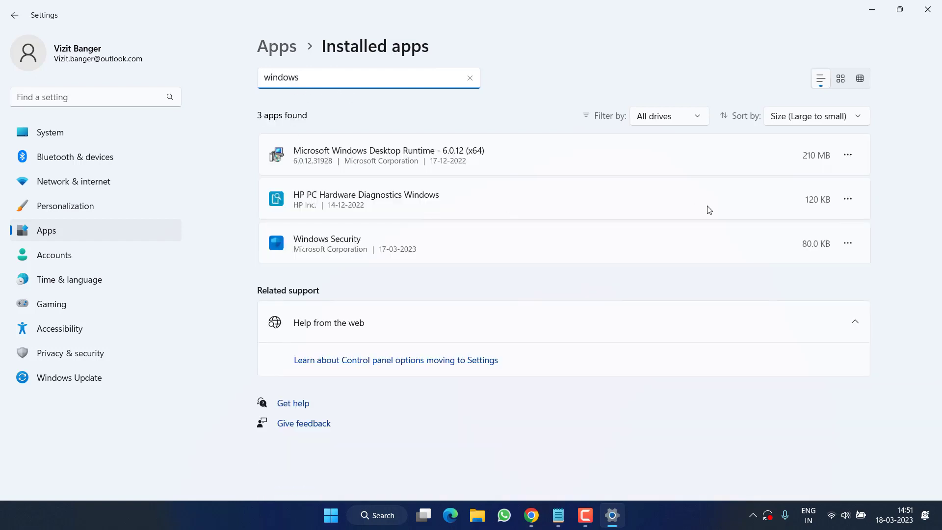
left_click(848, 244)
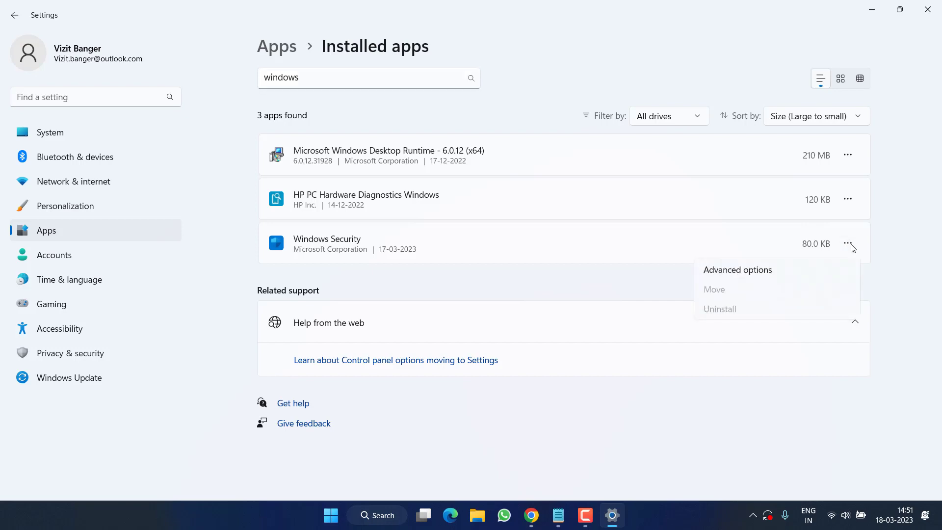
left_click(761, 278)
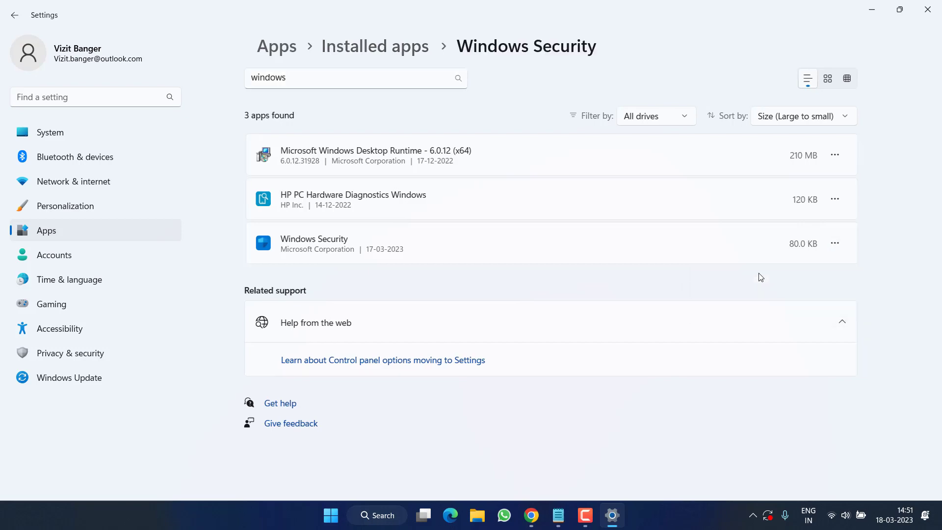
Repair the Windows Security app, then reset it and confirm the reset.
scroll(438, 270, "down", 2)
scroll(440, 271, "down", 3)
scroll(440, 270, "down", 3)
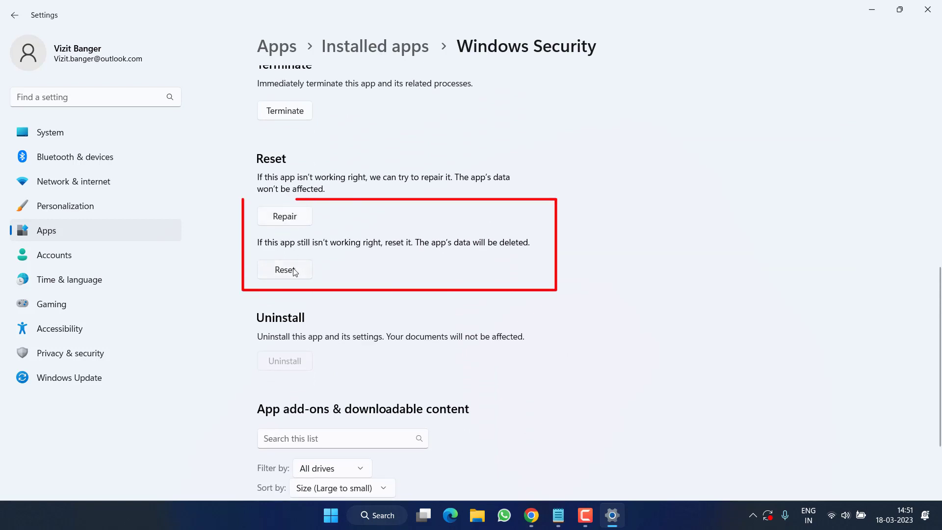
left_click(286, 217)
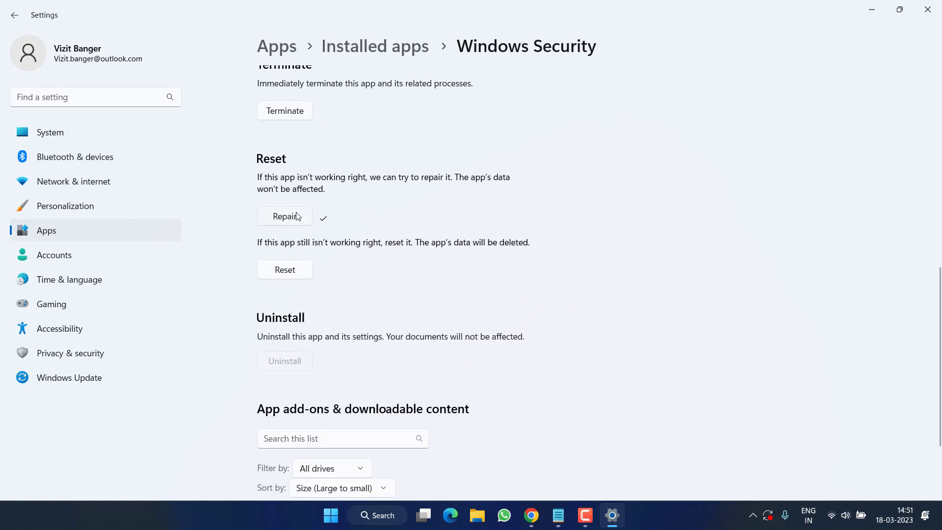
left_click(279, 273)
left_click(360, 238)
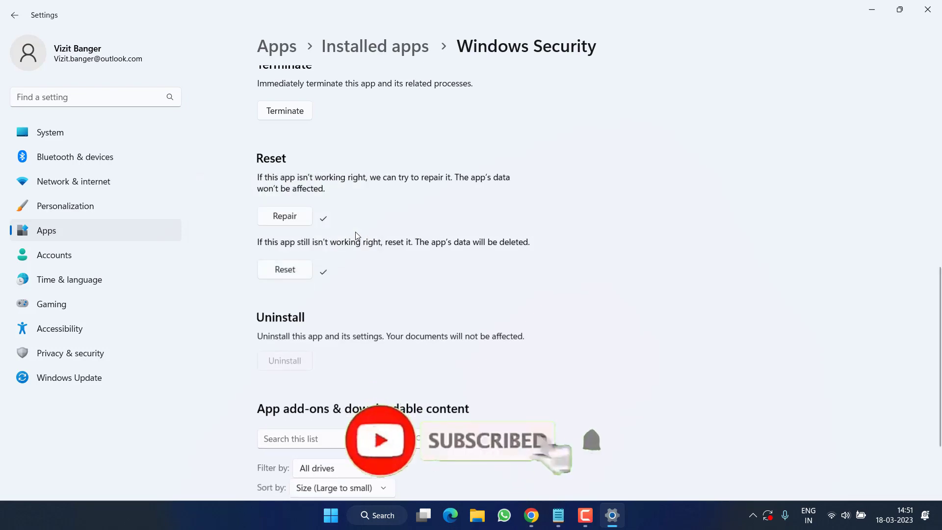
Close Settings and open Windows Security's Device security > Core isolation details to view LSA protection.
left_click(927, 9)
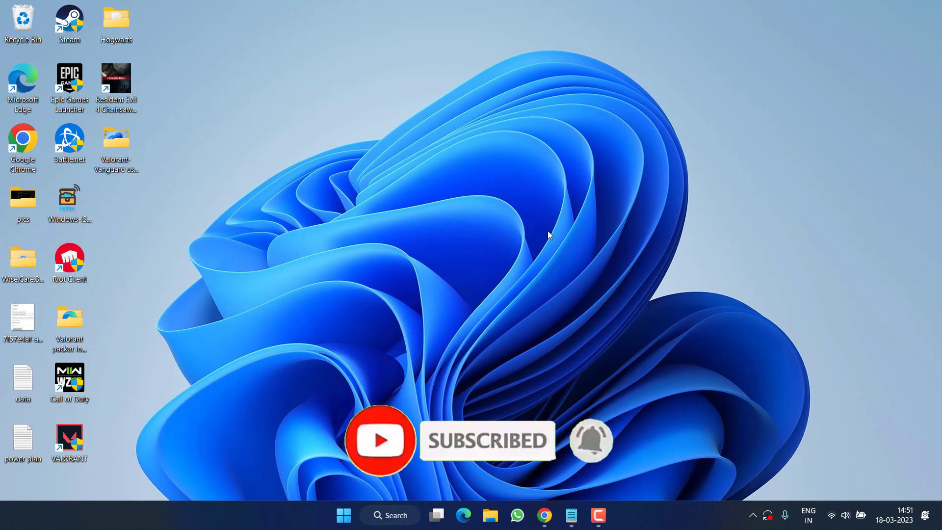
key("super")
type("windows")
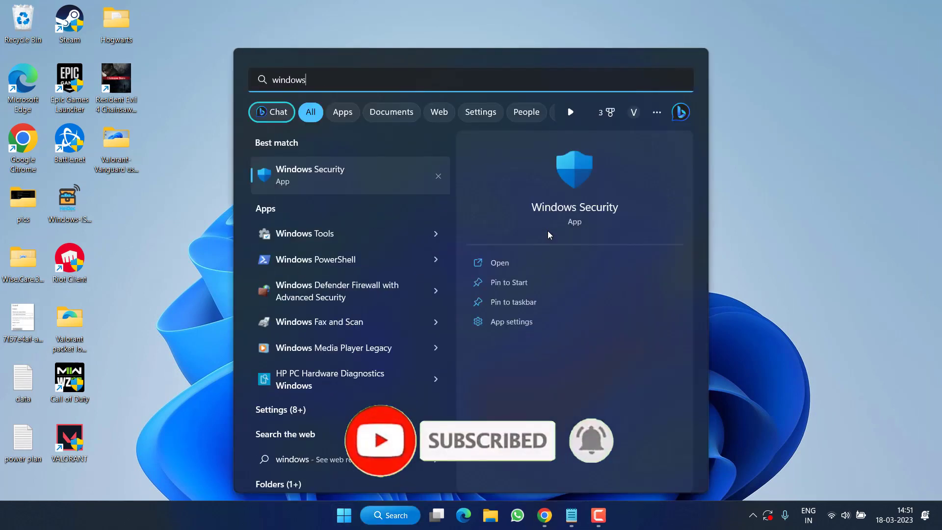
left_click(575, 169)
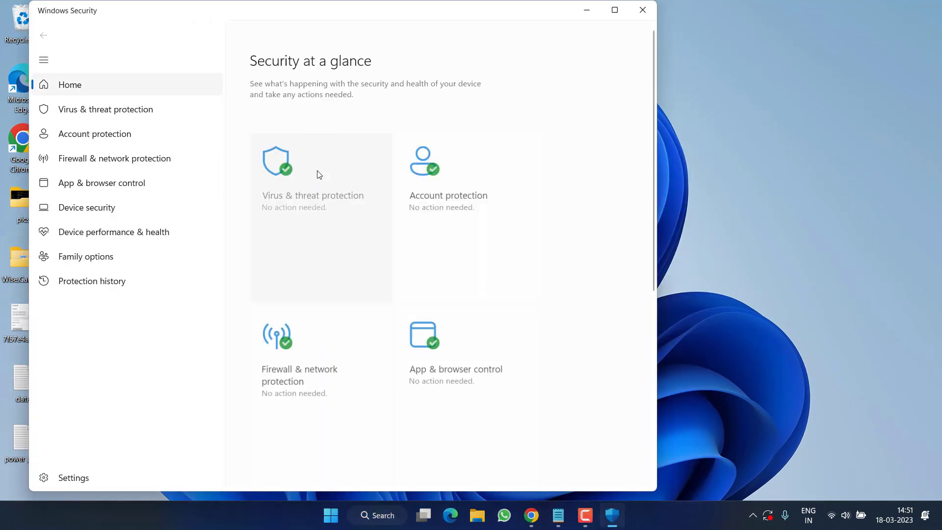
scroll(355, 238, "down", 5)
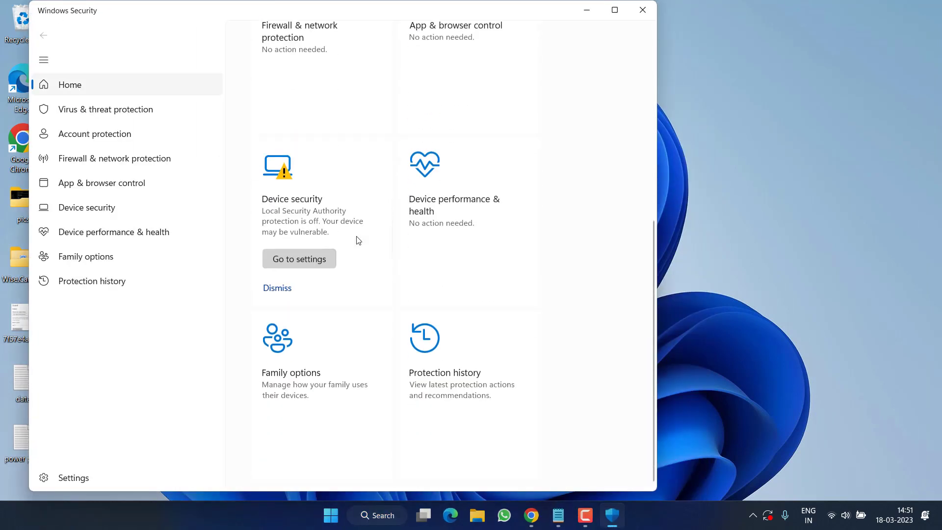
left_click(333, 201)
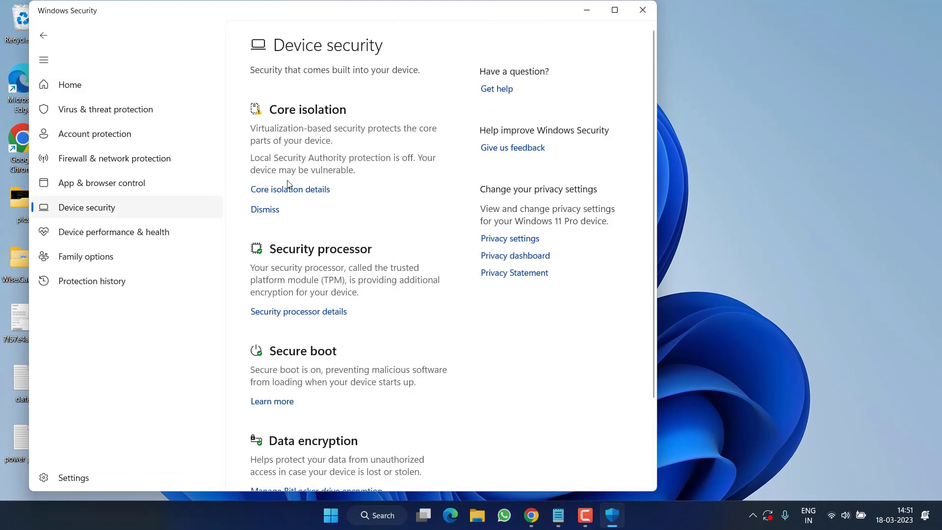
left_click(293, 189)
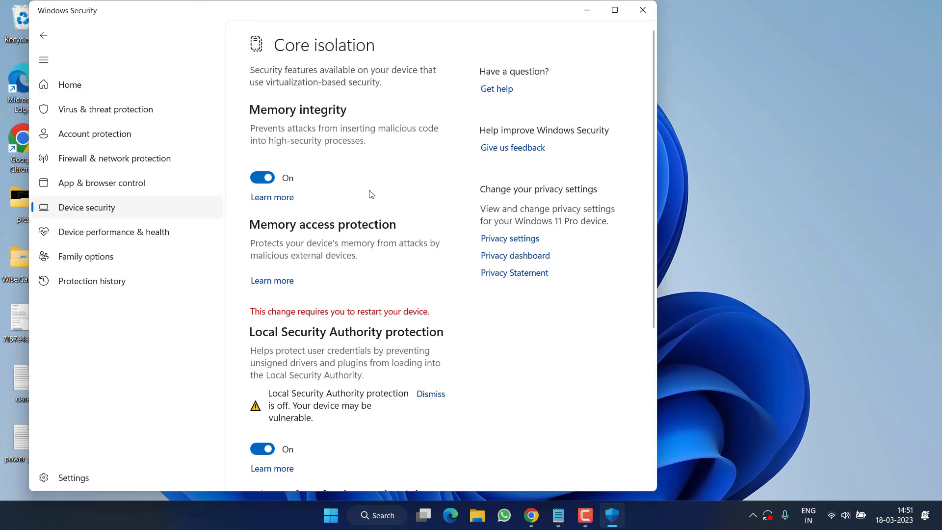
scroll(371, 196, "down", 1)
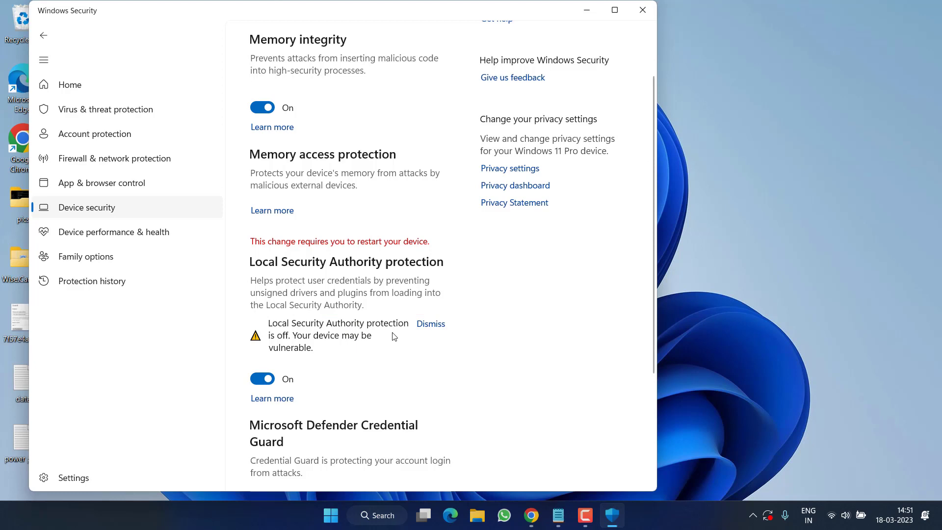
Close Windows Security and run gpedit.msc from the Start-menu Run dialog.
left_click(643, 10)
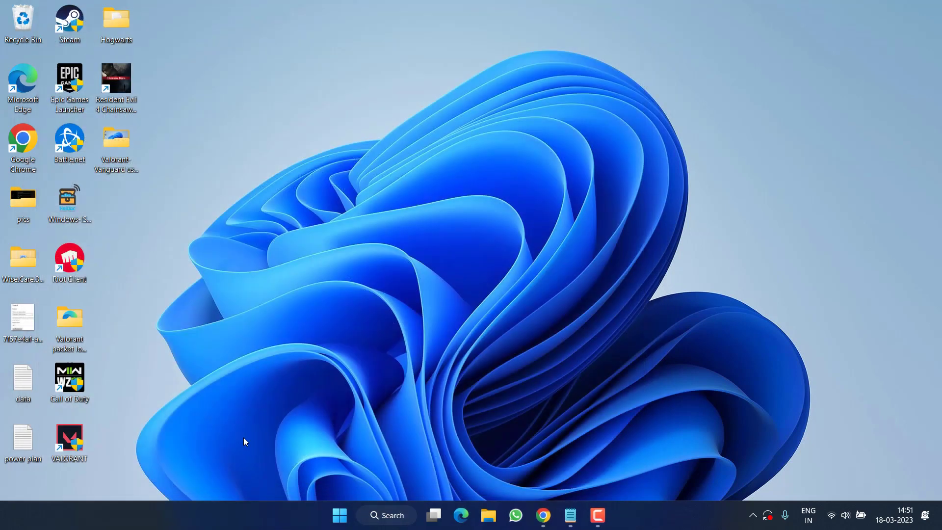
right_click(347, 513)
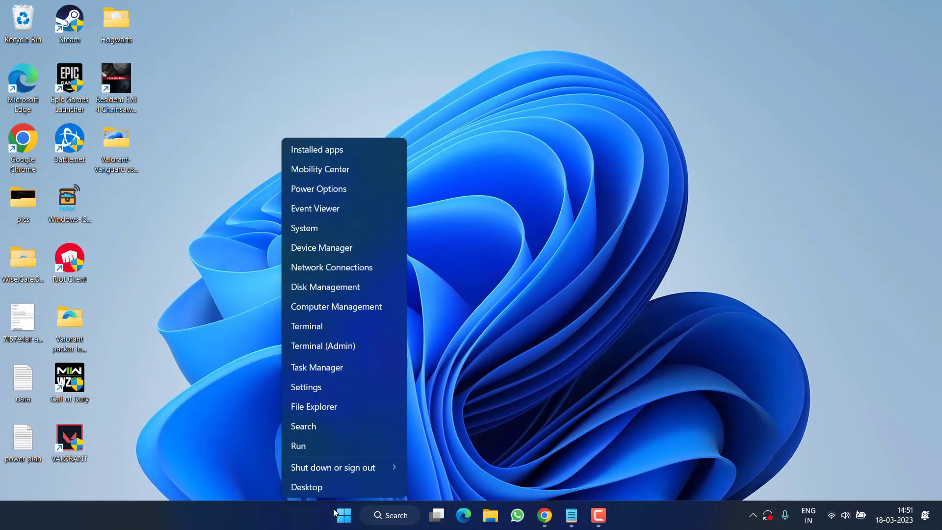
left_click(307, 448)
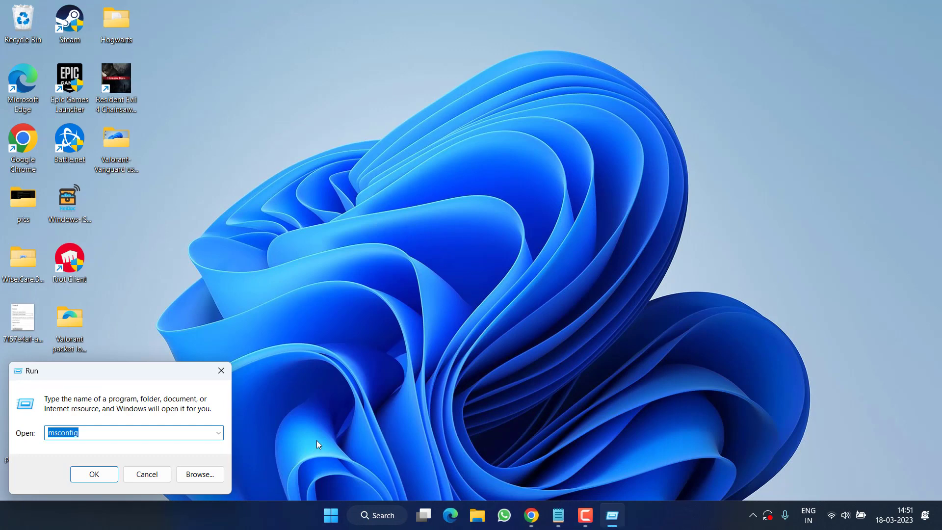
type("gp")
key("Down")
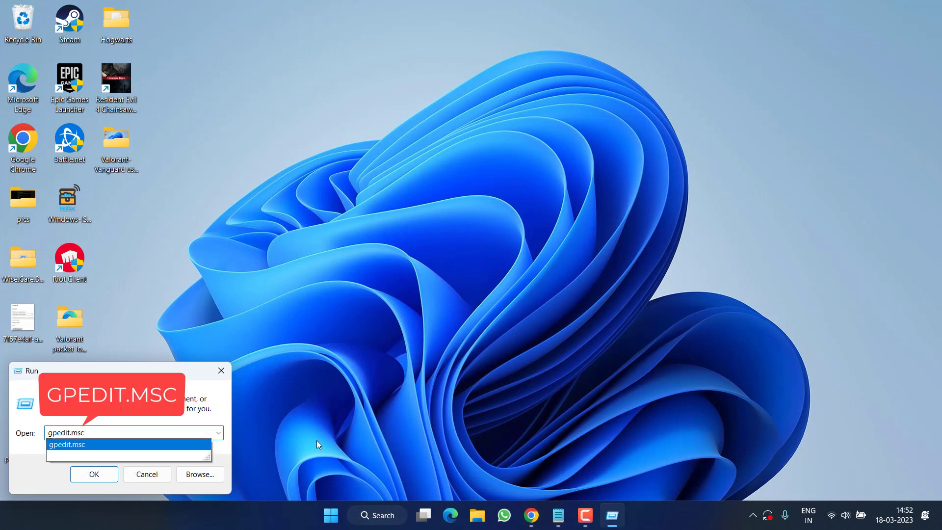
key("Return")
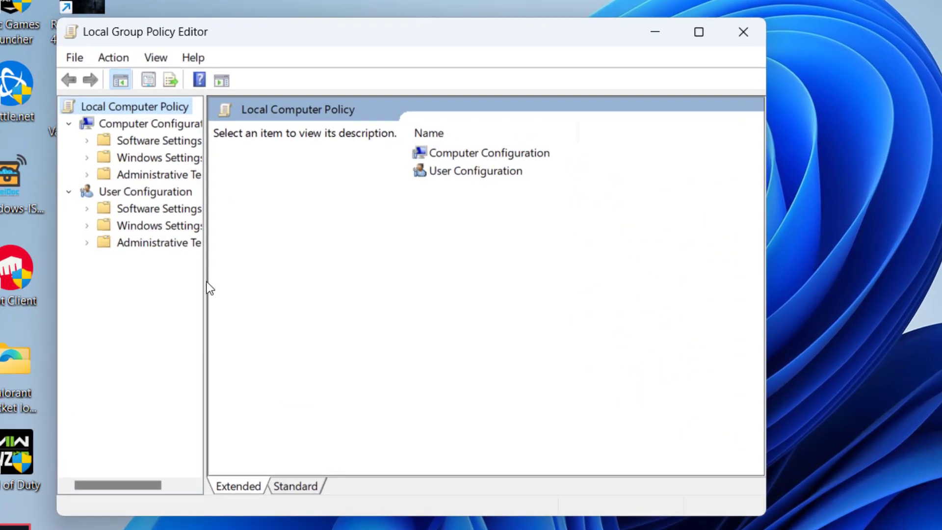
Browse to Computer Configuration > Administrative Templates > System > Local Security Authority policies.
left_click_drag(206, 288, 305, 275)
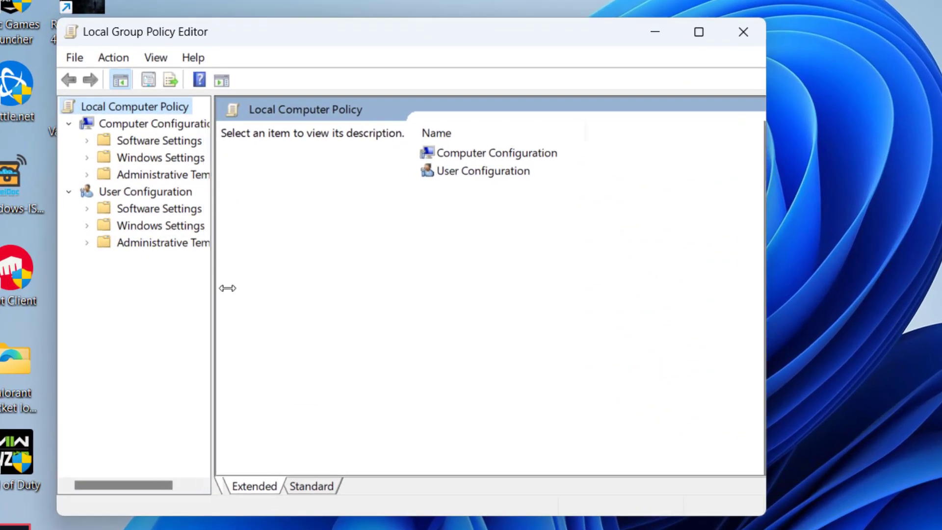
left_click(149, 123)
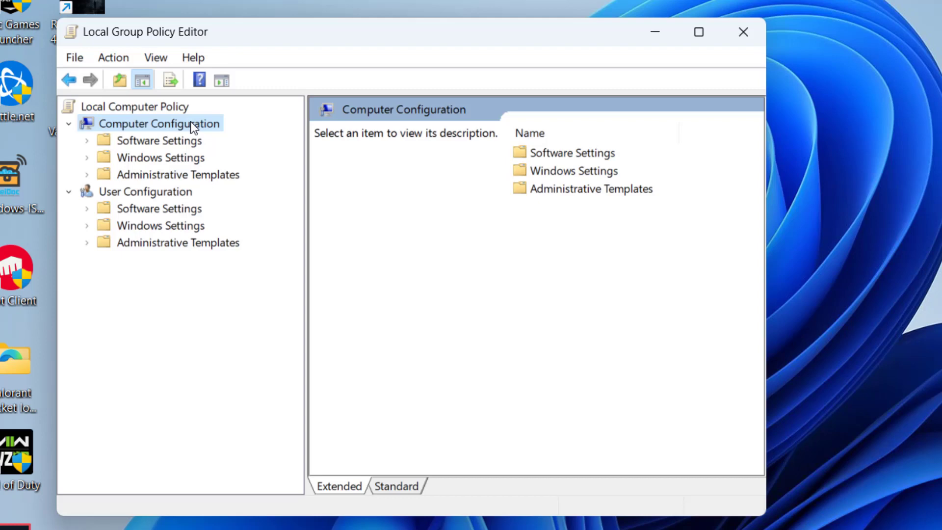
left_click(209, 176)
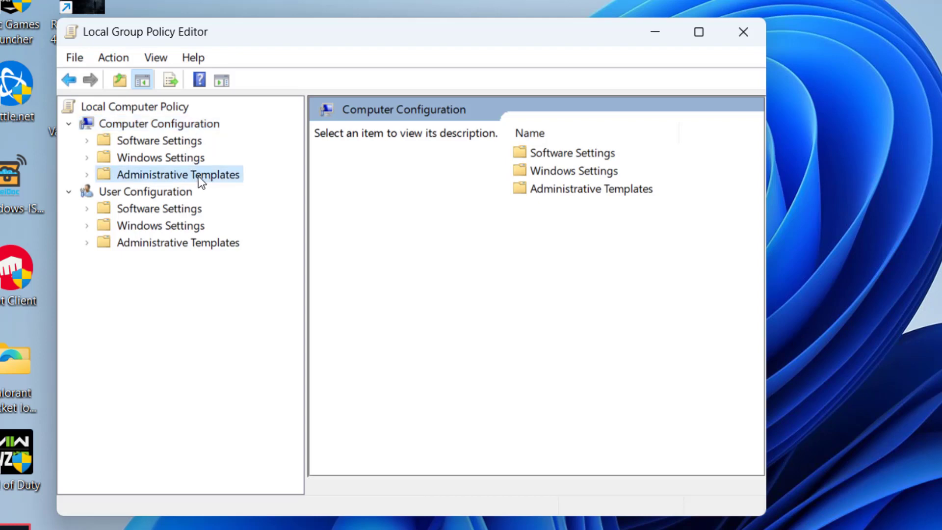
left_click(88, 175)
left_click(169, 296)
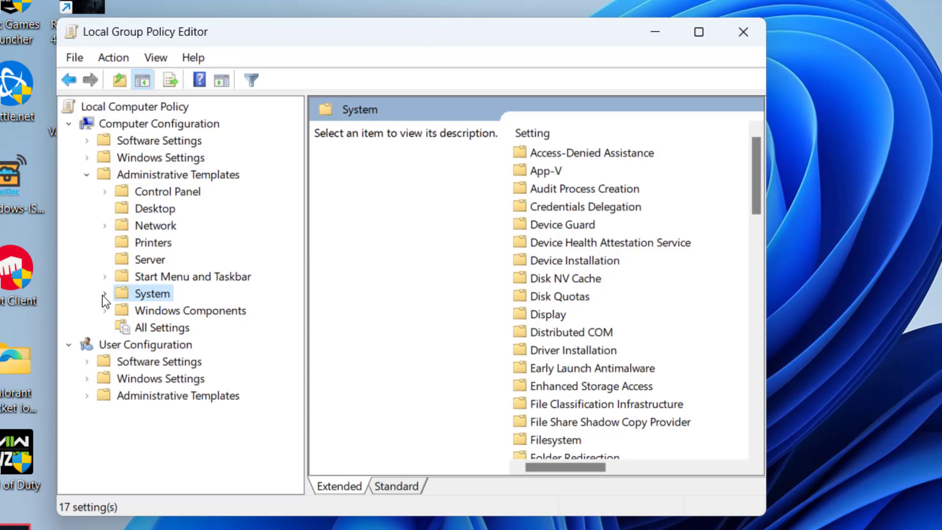
left_click(104, 294)
left_click(164, 307)
key("l")
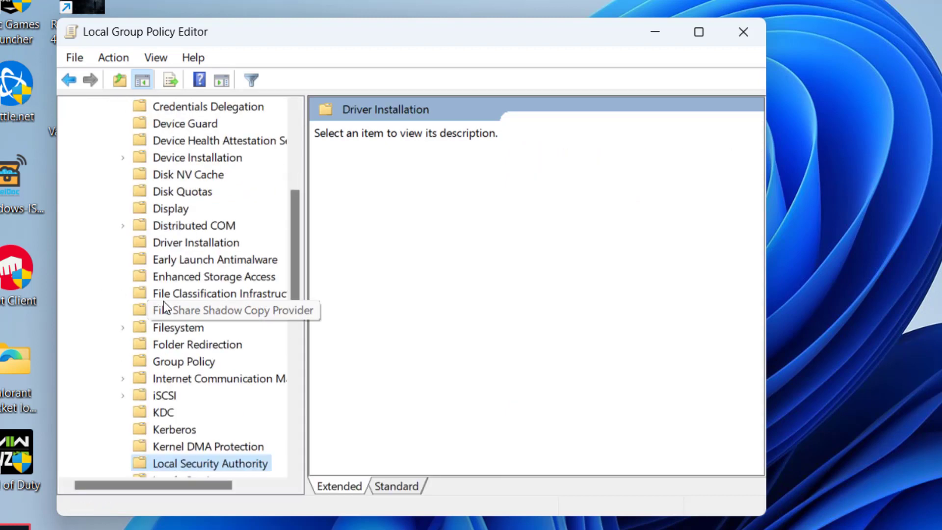
scroll(164, 351, "down", 2)
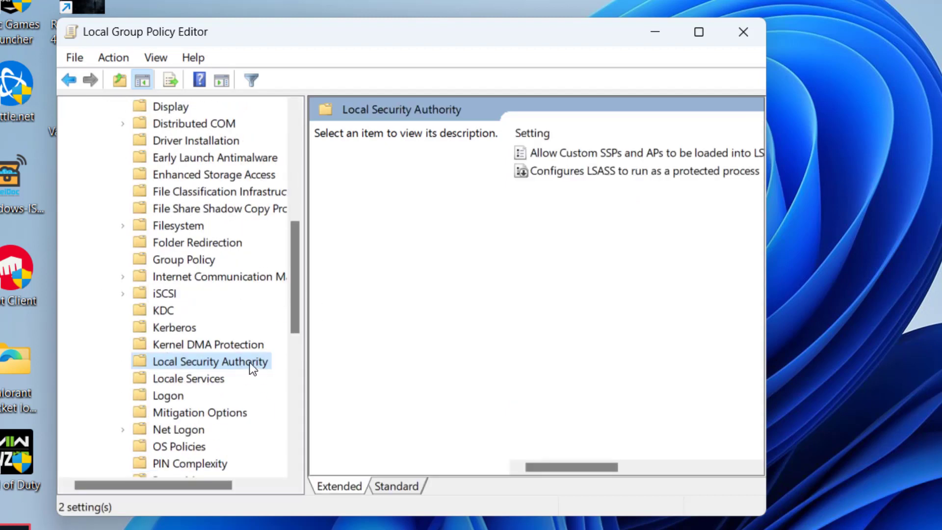
left_click(579, 173)
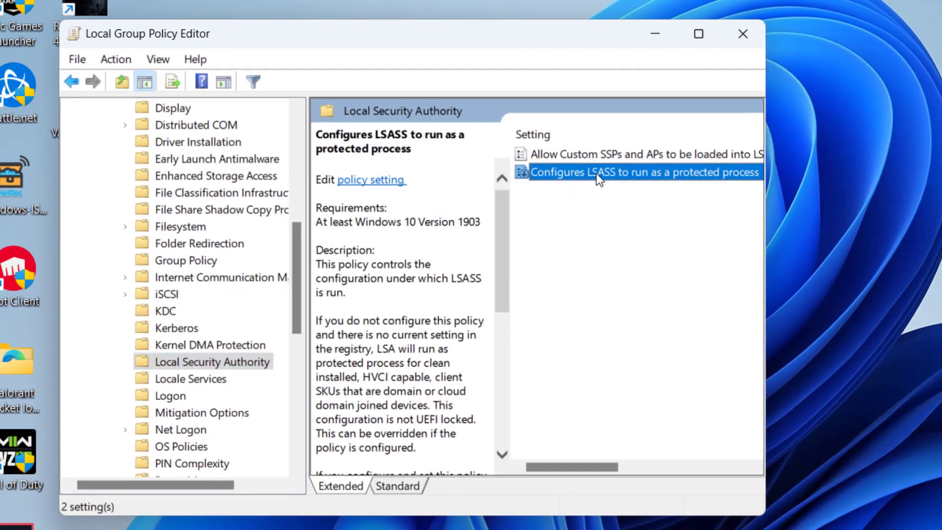
Enable 'Configures LSASS to run as a protected process' with 'Enabled with UEFI Lock', and apply it.
double_click(596, 172)
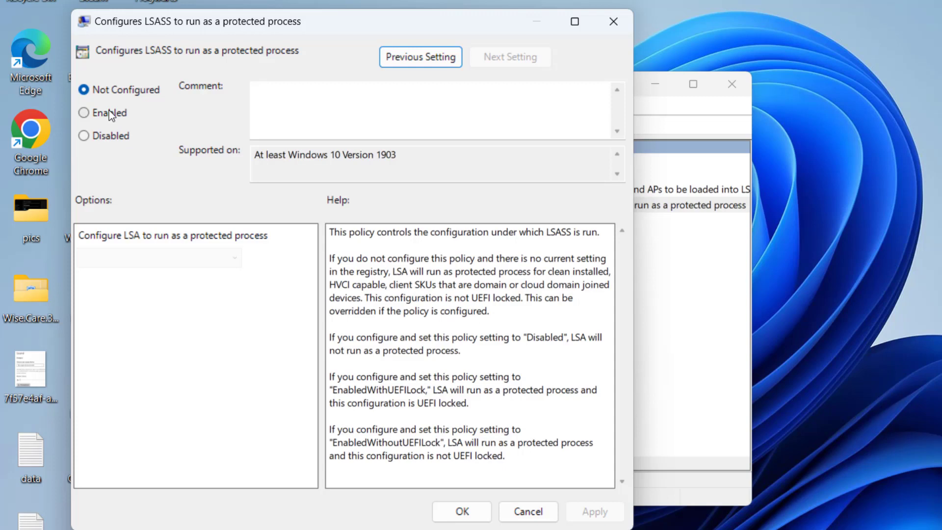
left_click(113, 113)
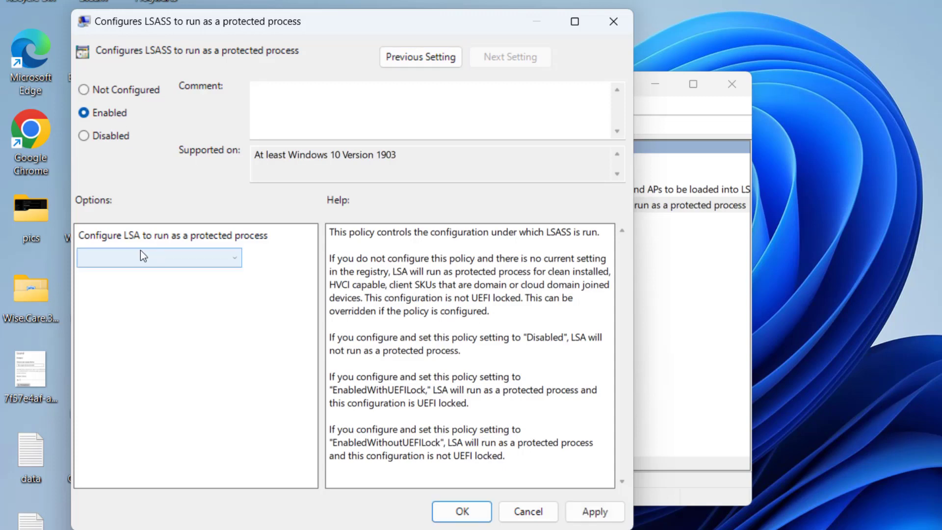
left_click(205, 265)
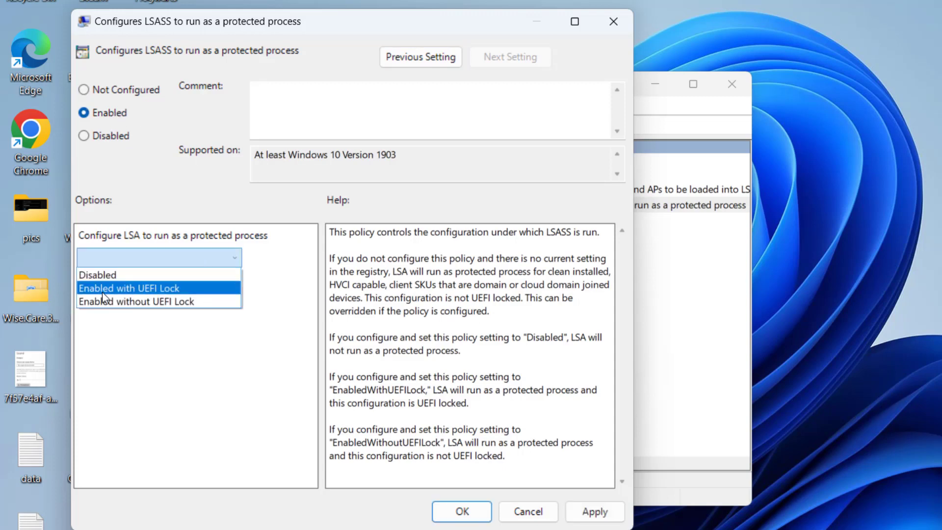
left_click(189, 289)
left_click(603, 508)
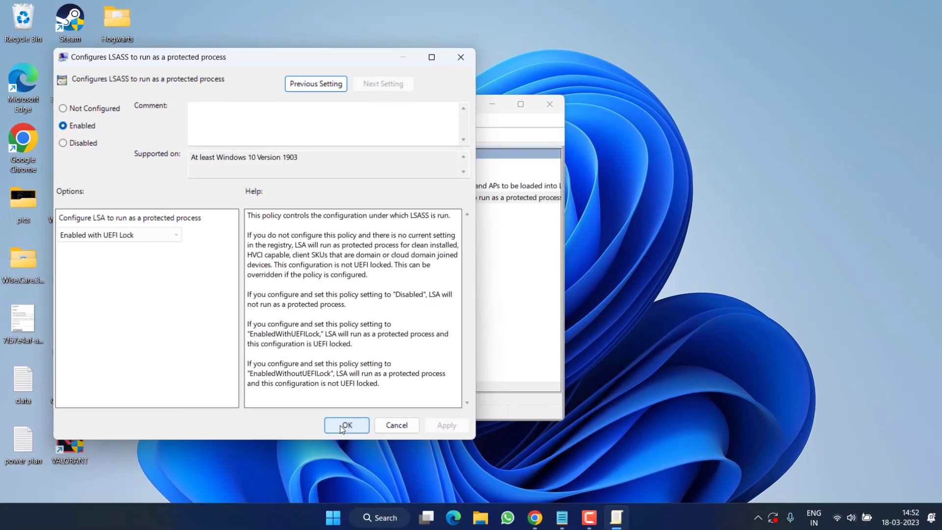
left_click(344, 426)
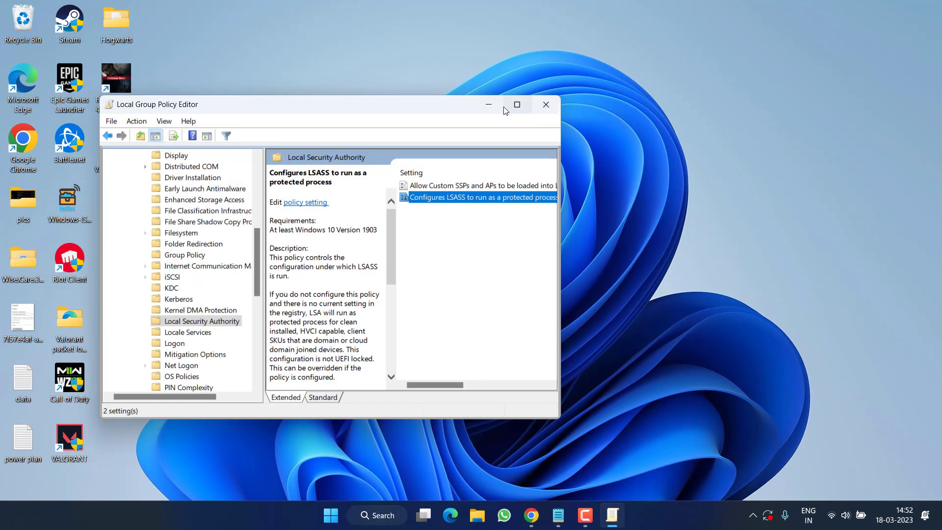
Close the Group Policy Editor and run regedit from the Start-menu Run dialog.
left_click(545, 105)
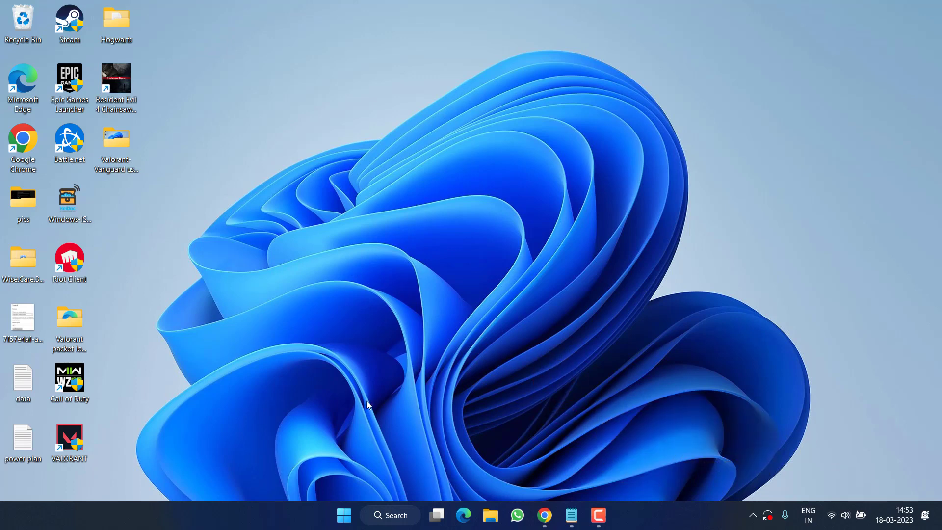
right_click(345, 514)
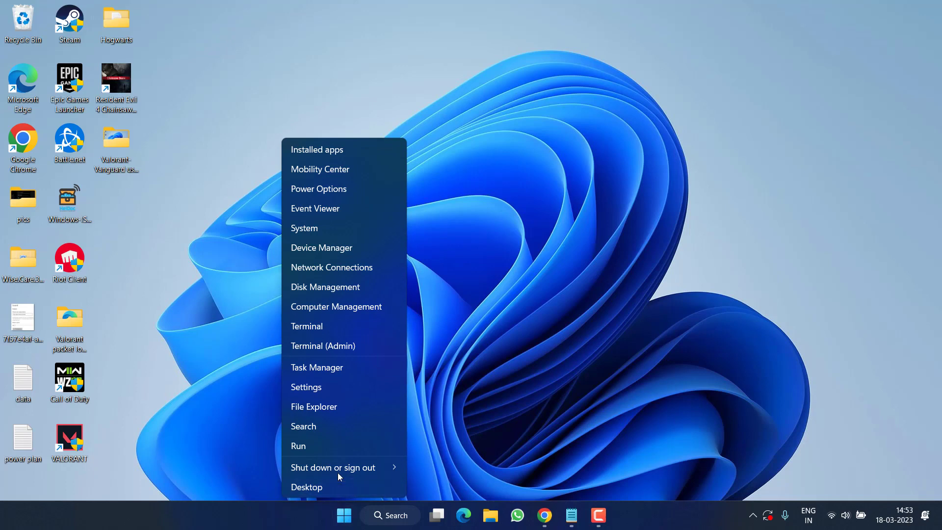
left_click(313, 447)
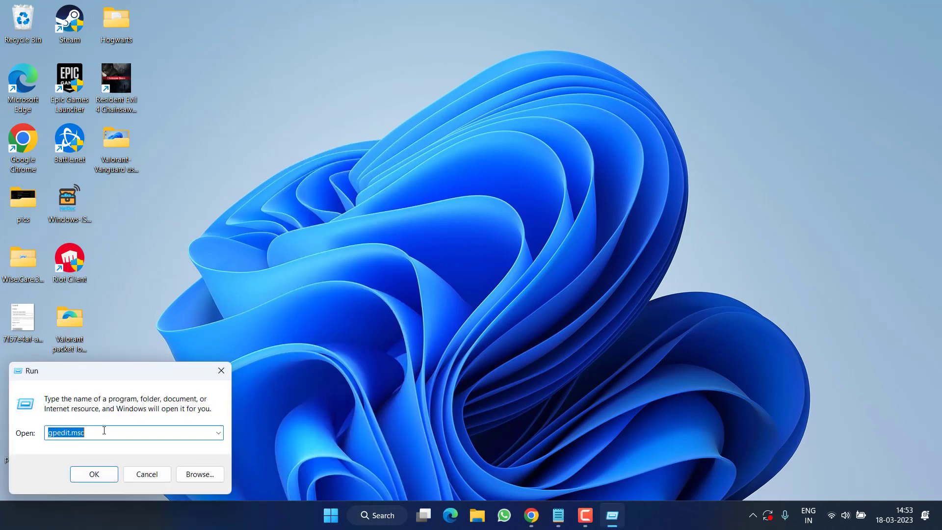
type("reg")
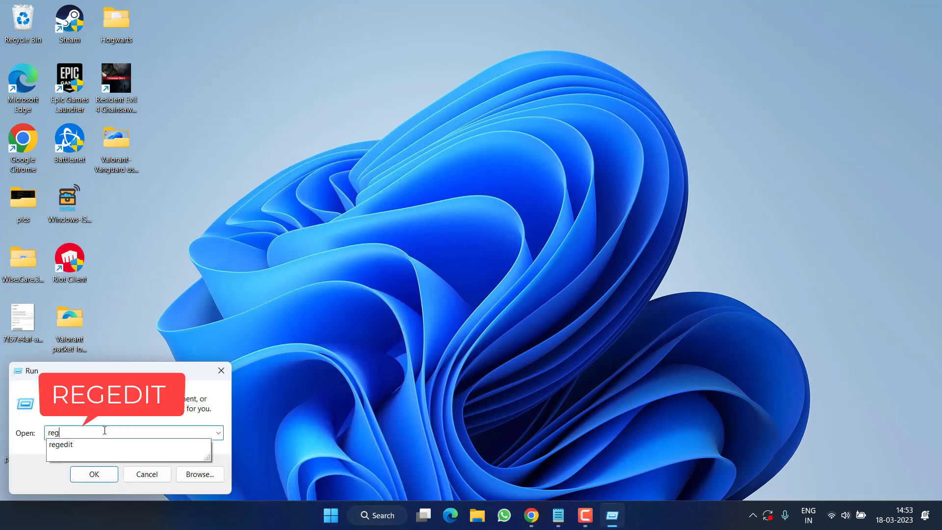
key("Down")
key("Return")
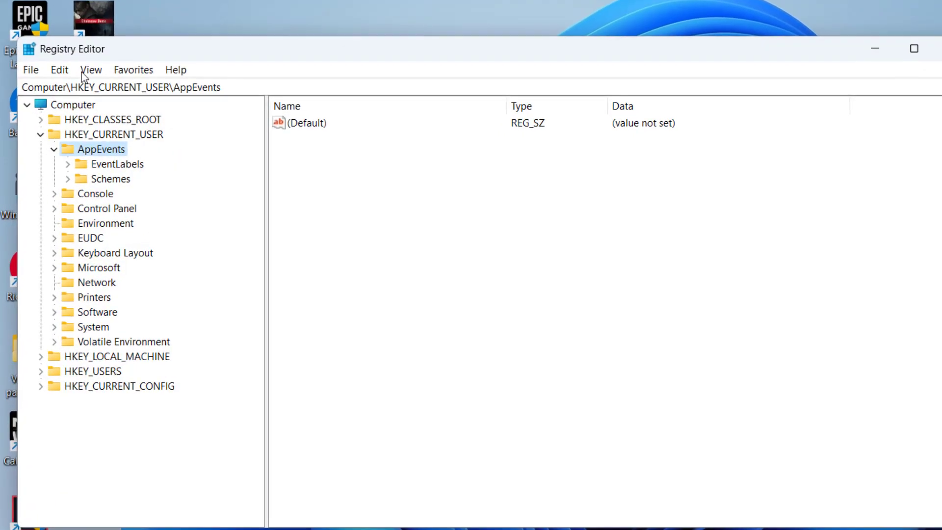
Go to the key Computer\HKEY_LOCAL_MACHINE\SYSTEM\CurrentControlSet\Control\Lsa via the address bar.
left_click_drag(221, 88, 1, 93)
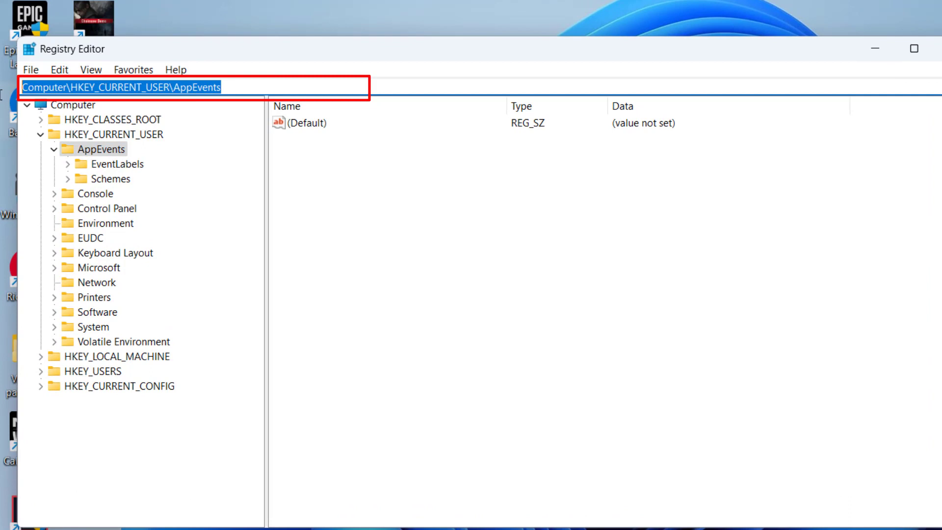
key("BackSpace")
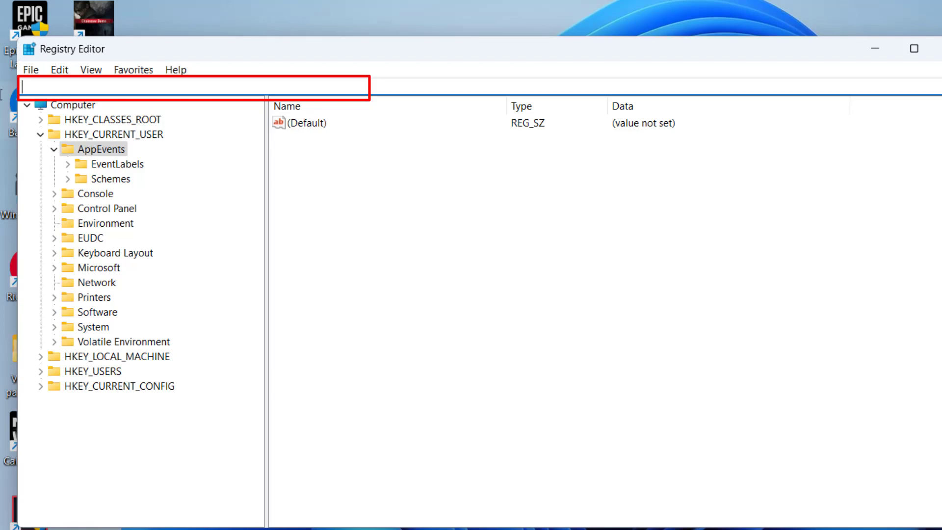
type("Computer\\HKEY_LOCAL_MACHINE\\SYSTEM\\CurrentControlSet\\Control\\Lsa")
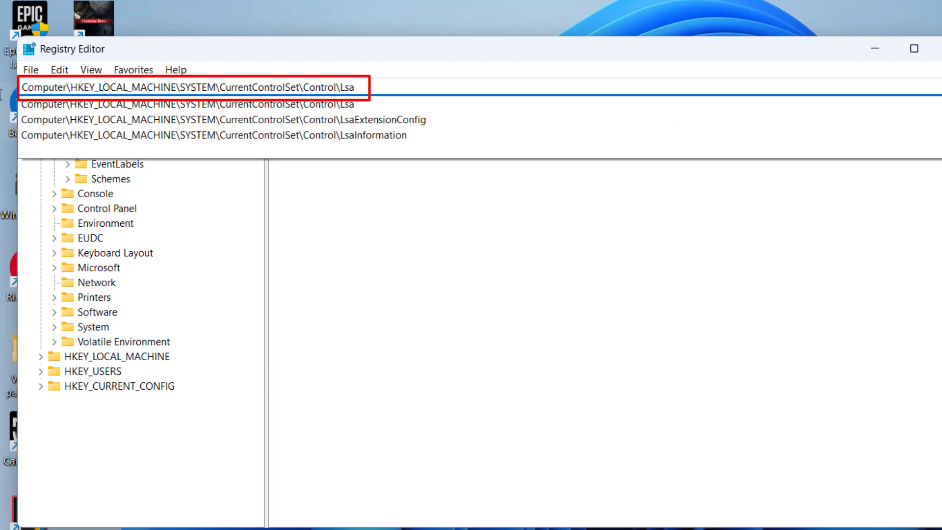
key("Return")
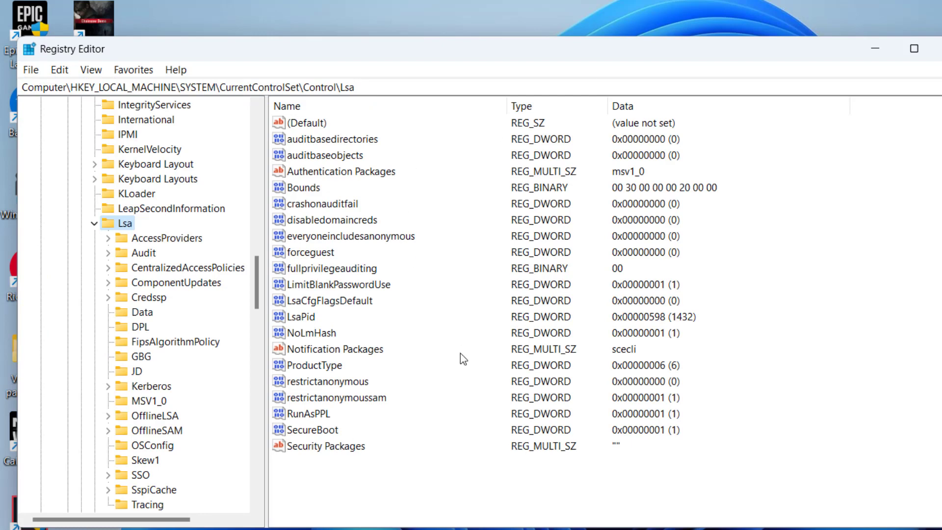
Change the RunAsPPL value data from 1 to 2.
left_click(306, 416)
double_click(308, 417)
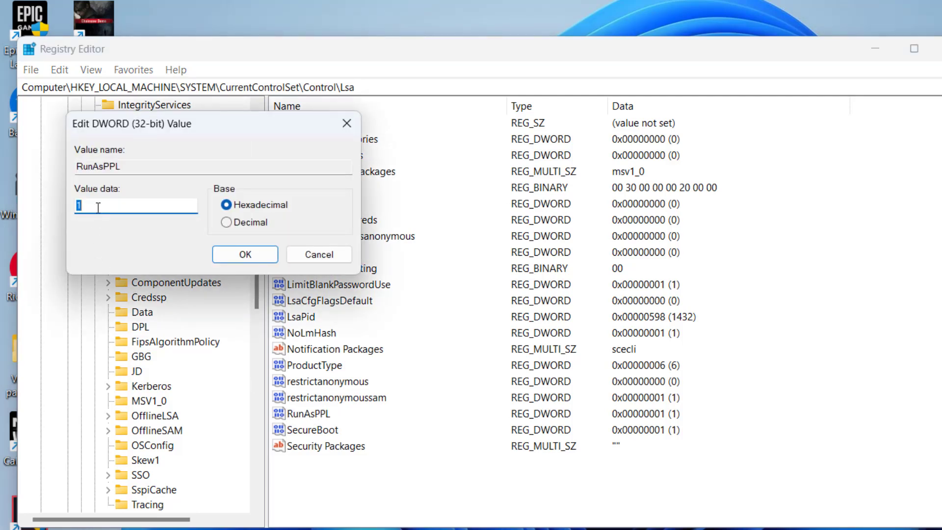
key("BackSpace")
type("2")
left_click(245, 256)
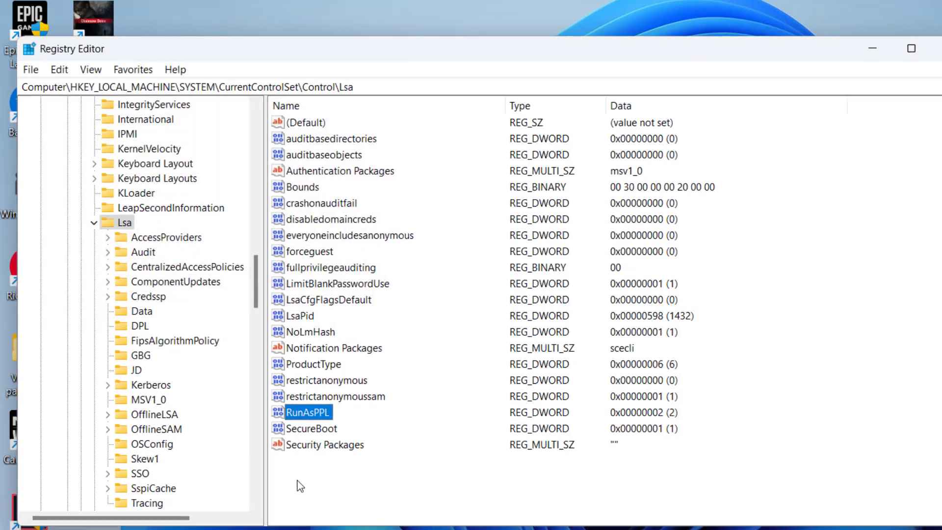
Create a DWORD (32-bit) value RunAsPPLBoot with data 2 under Lsa, then close Registry Editor.
right_click(295, 488)
mouse_move(288, 418)
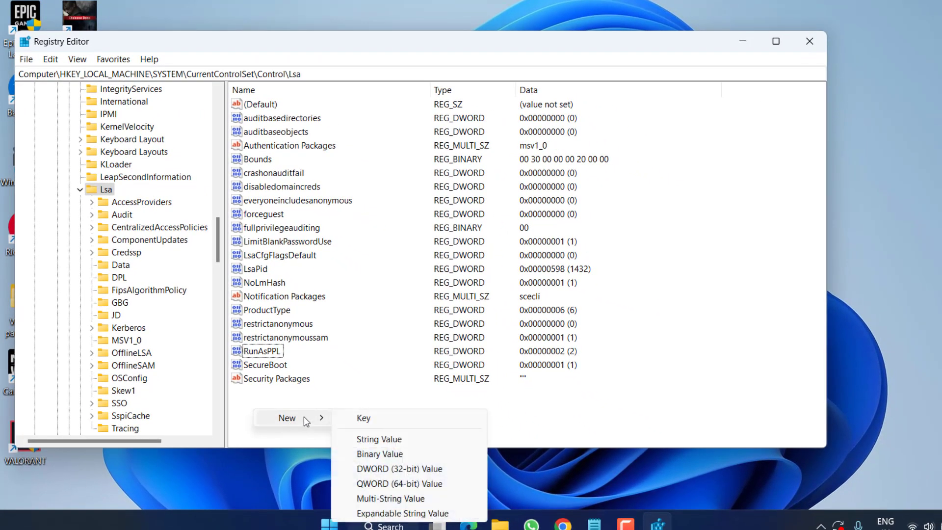
left_click(413, 471)
type("Ru")
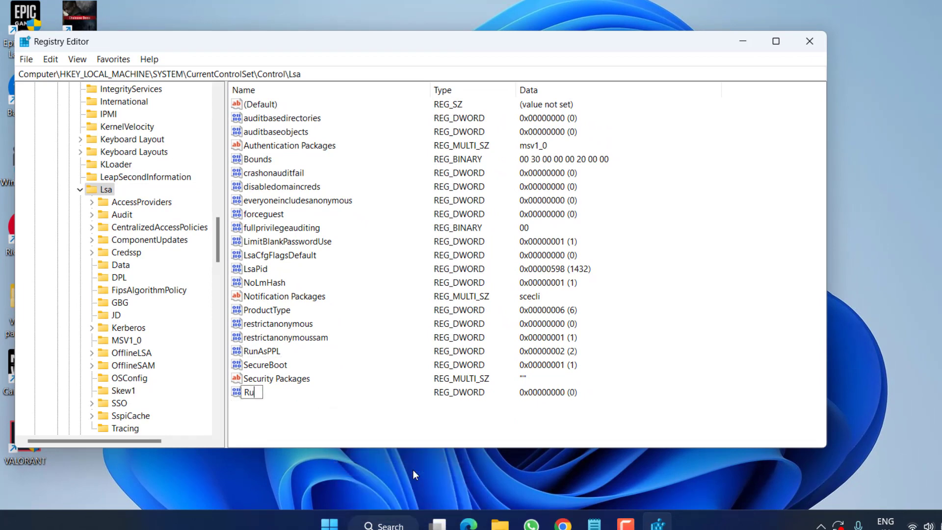
type("nA")
type("s")
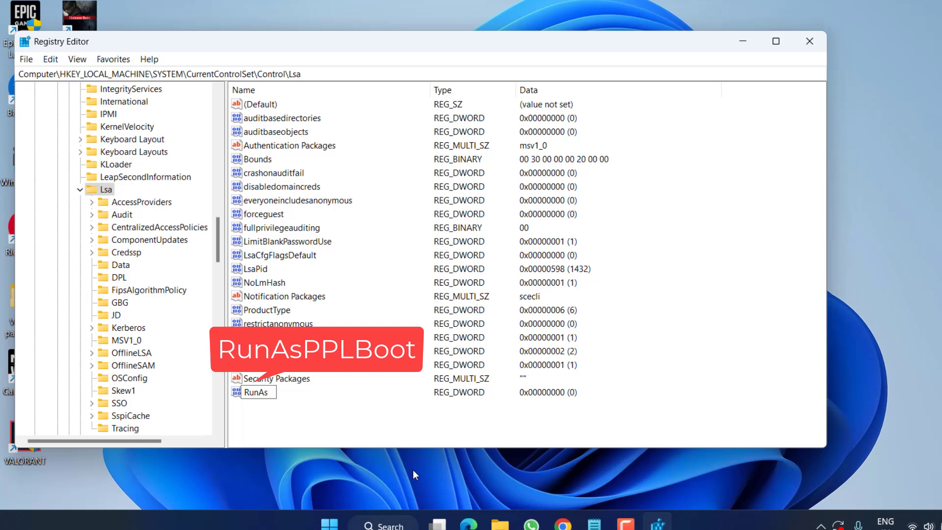
type("PPLB")
type("oot")
key("Return")
key("Return")
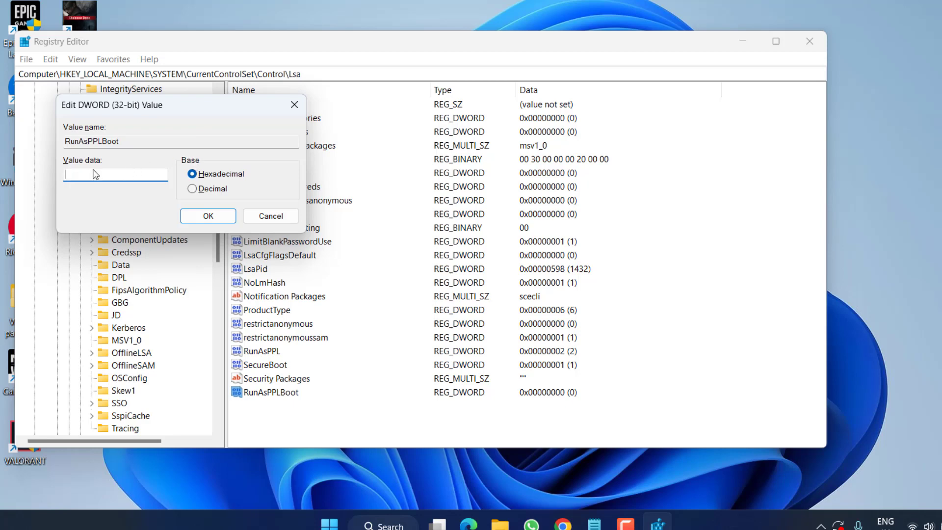
type("2")
left_click(223, 218)
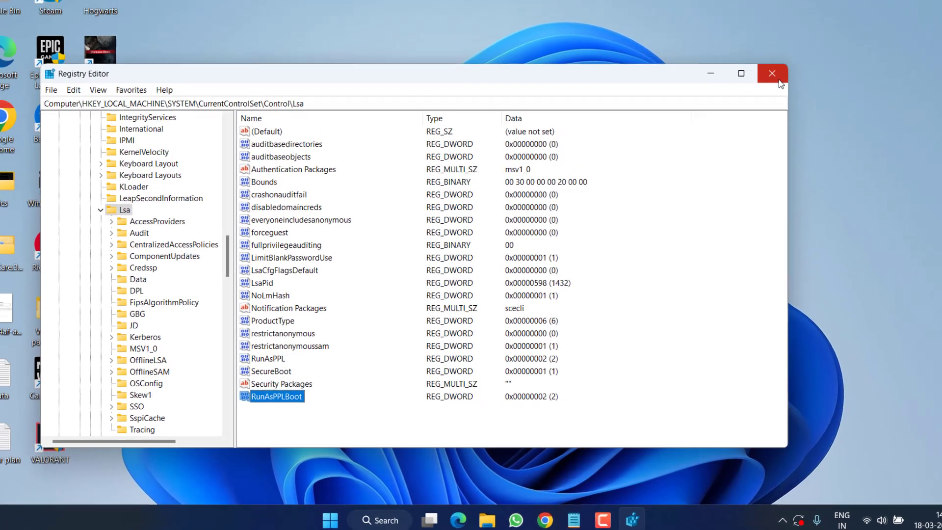
left_click(815, 46)
Confirm Local Security Authority protection shows On in Device security > Core isolation, then close Windows Security.
key("super")
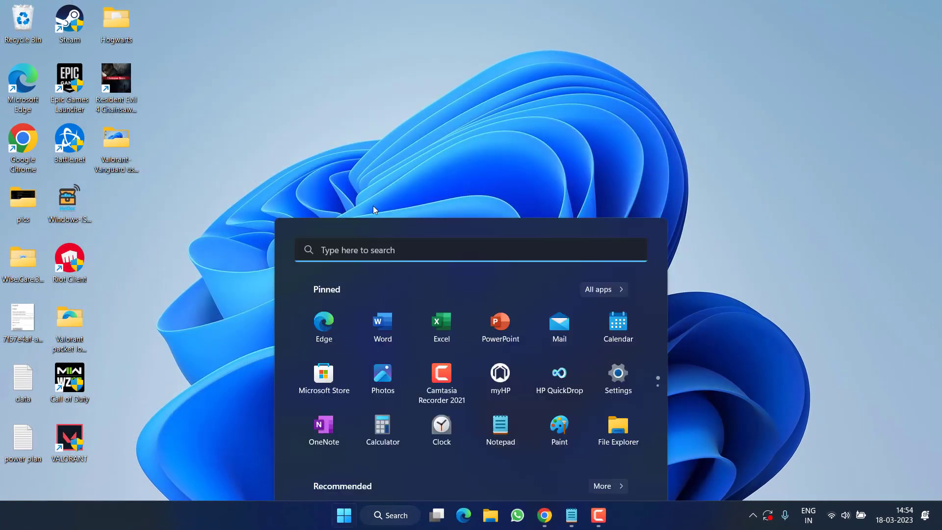
type("windows")
left_click(542, 224)
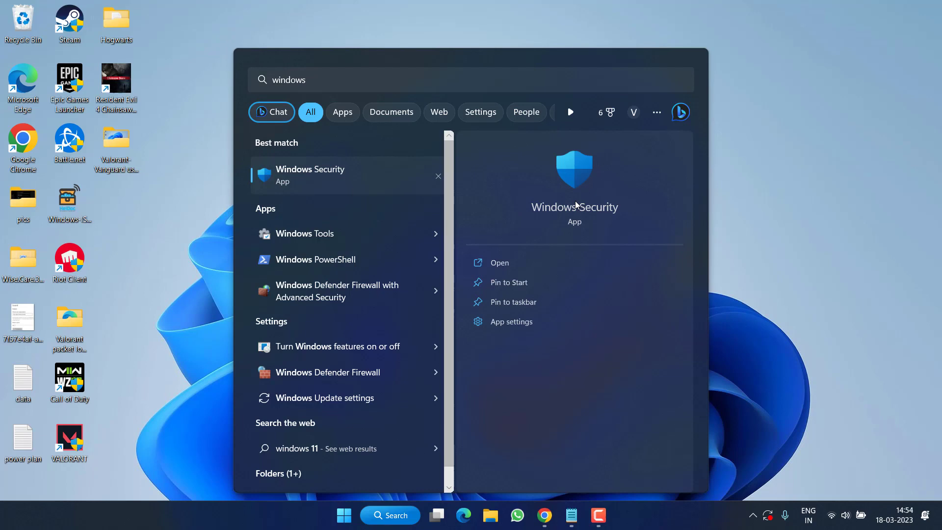
scroll(380, 196, "down", 2)
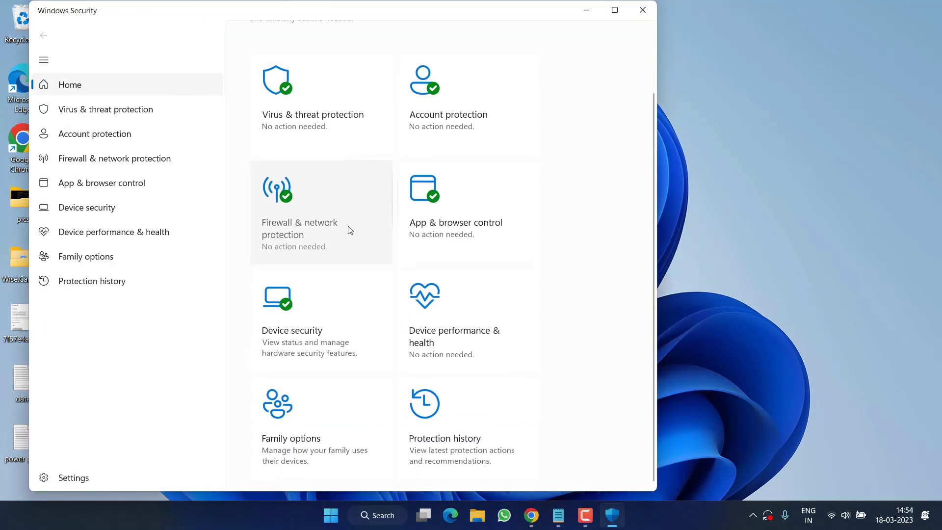
left_click(309, 314)
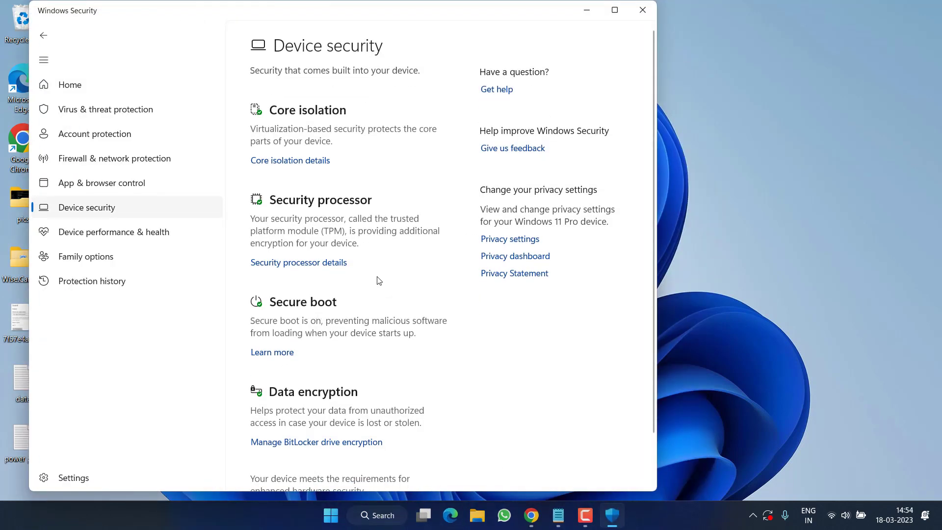
left_click(304, 161)
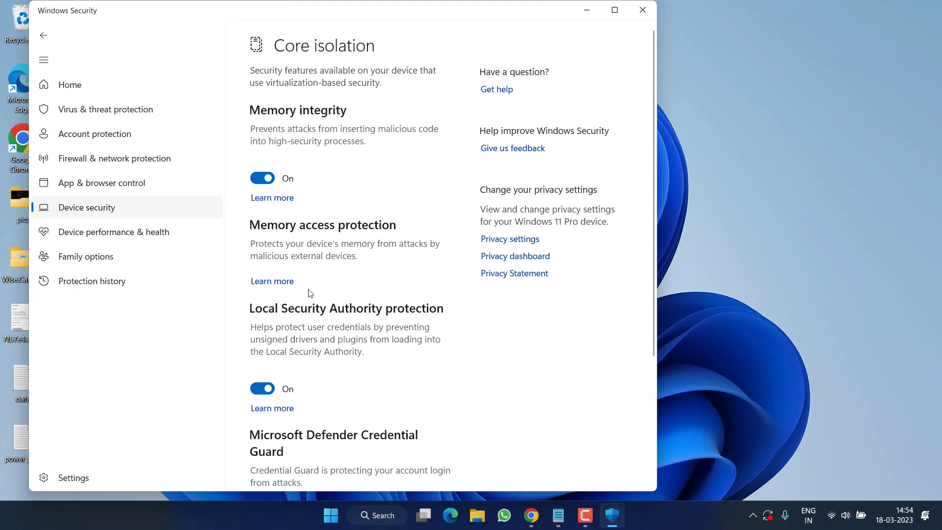
left_click(650, 6)
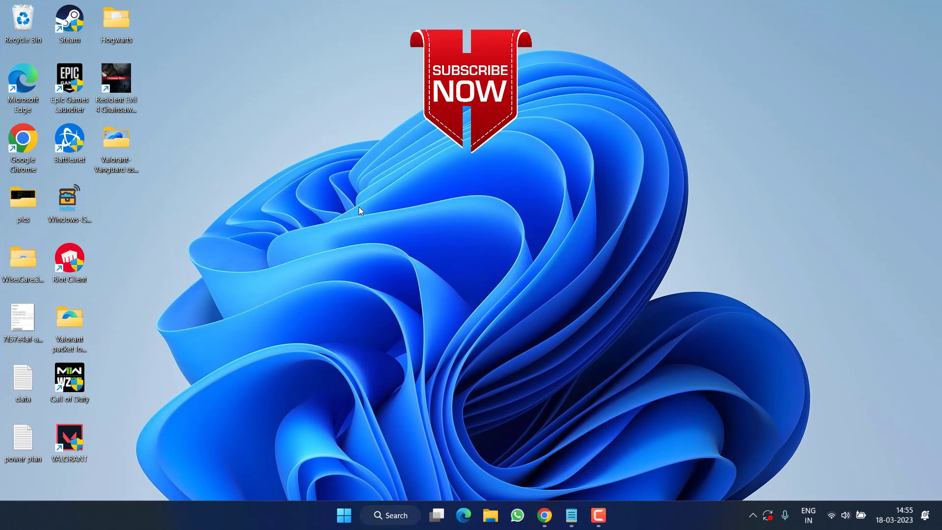